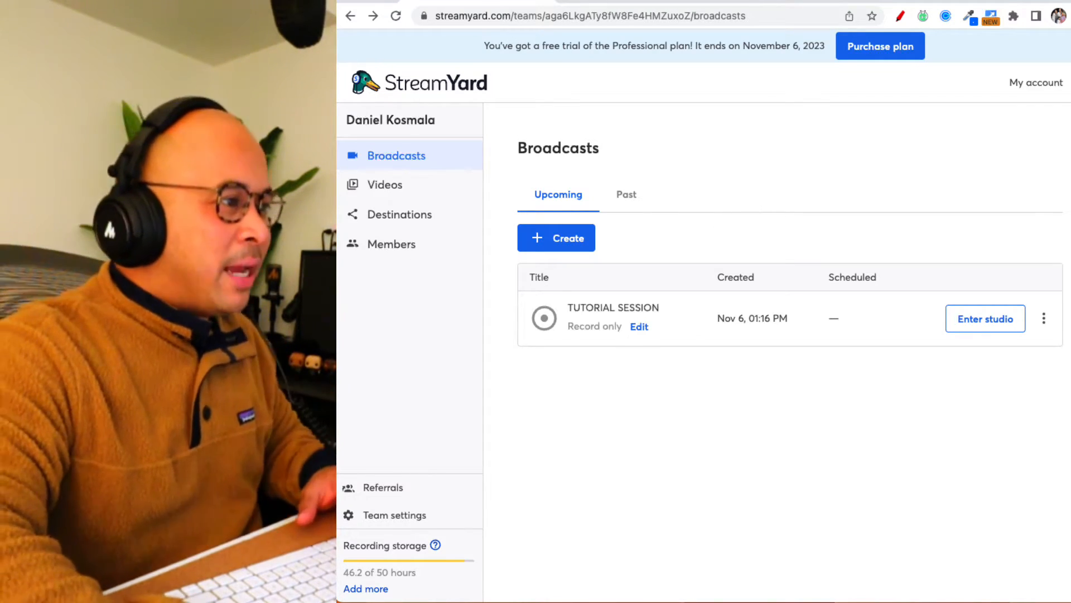
Circle the Broadcasts heading and the TUTORIAL SESSION row in red, then clear the annotations
click(899, 17)
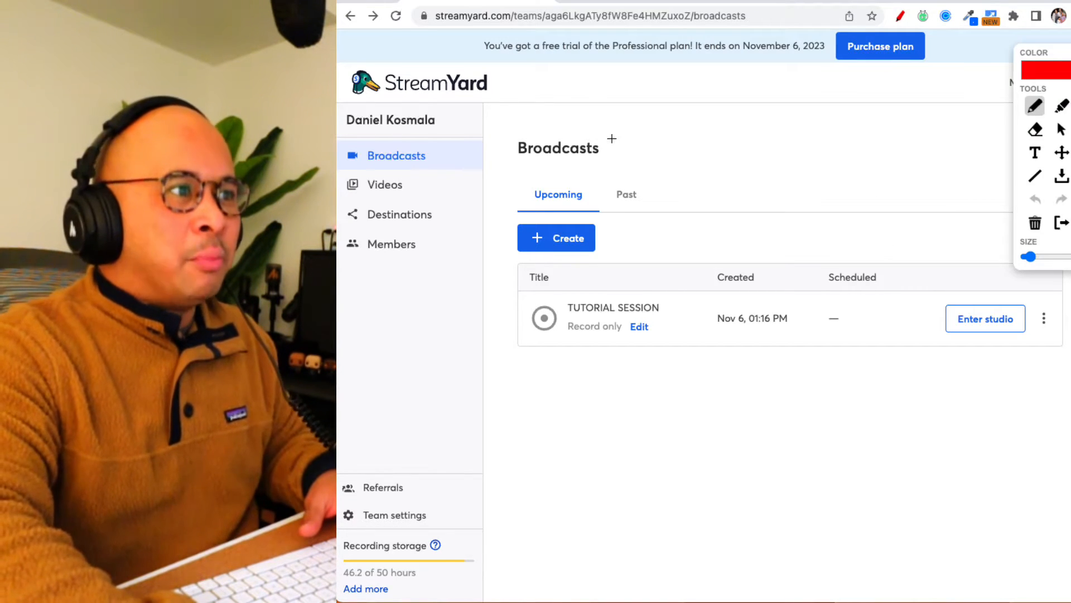
drag(605, 135, 646, 155)
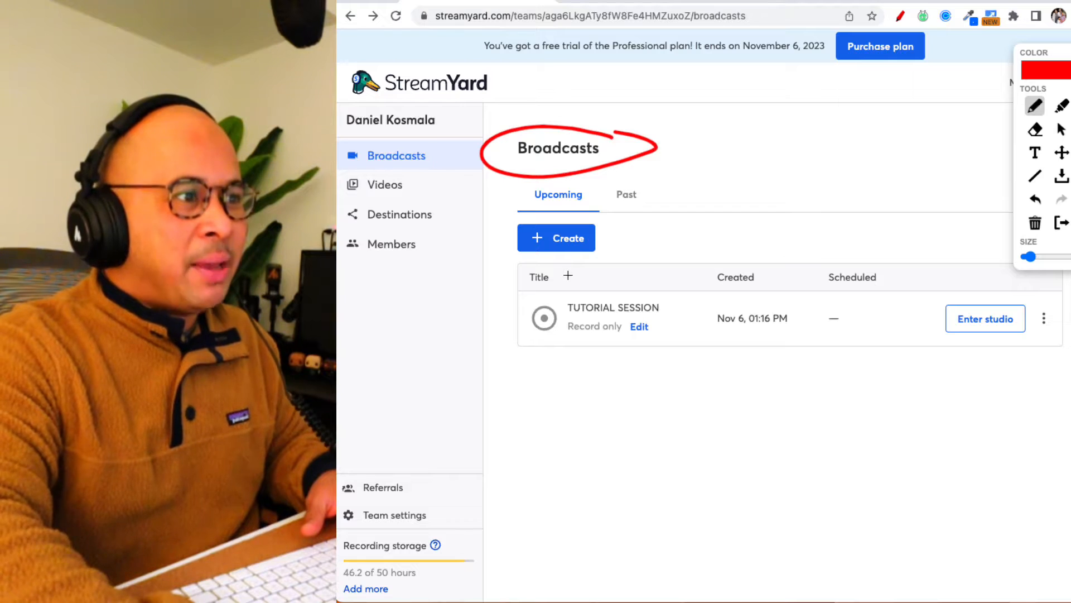
drag(1036, 293, 1049, 296)
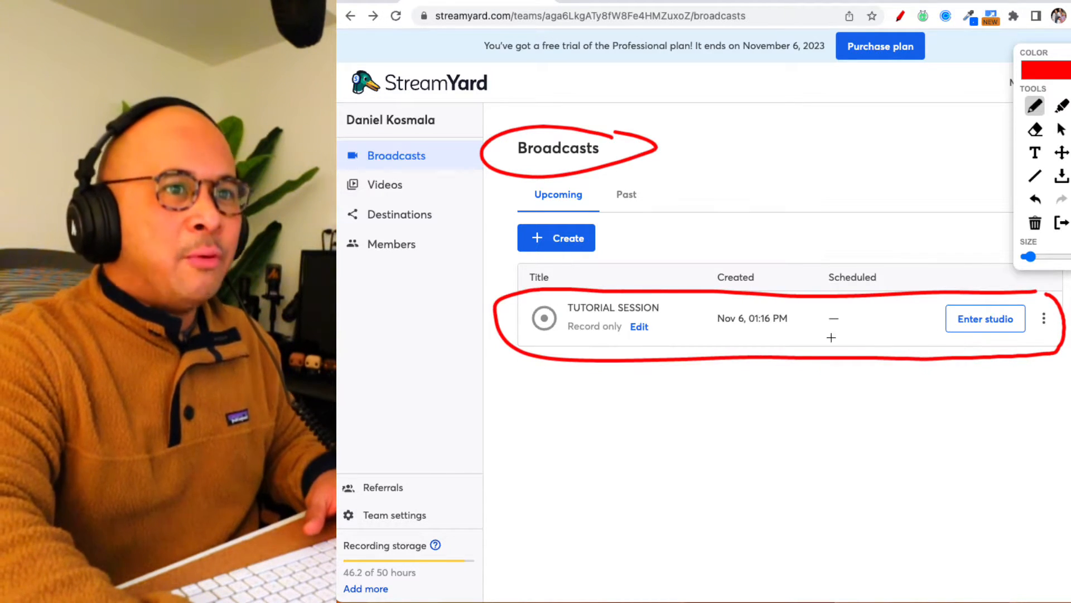
key(Escape)
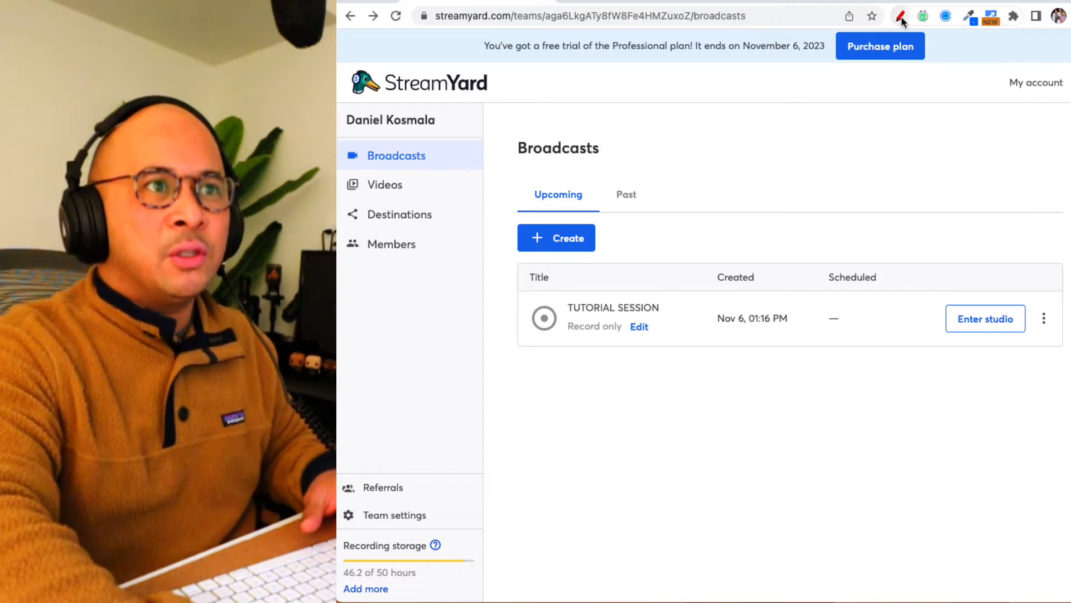
Mark the broadcast's extra-options button with an arrow, clear it, and expand the TUTORIAL SESSION options menu
click(900, 18)
drag(1038, 52, 821, 63)
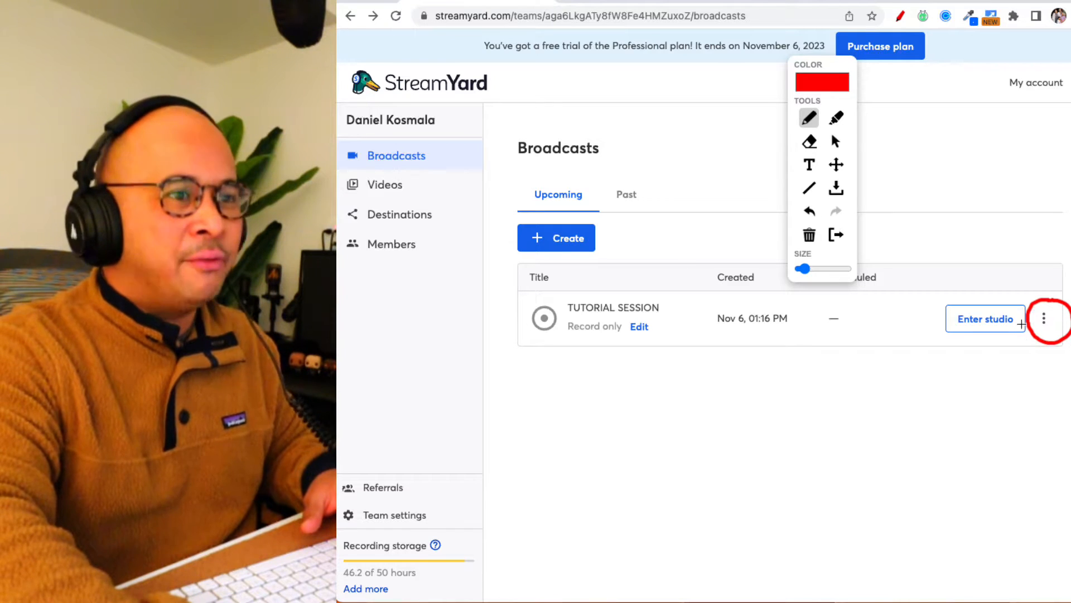
drag(1036, 275, 1061, 293)
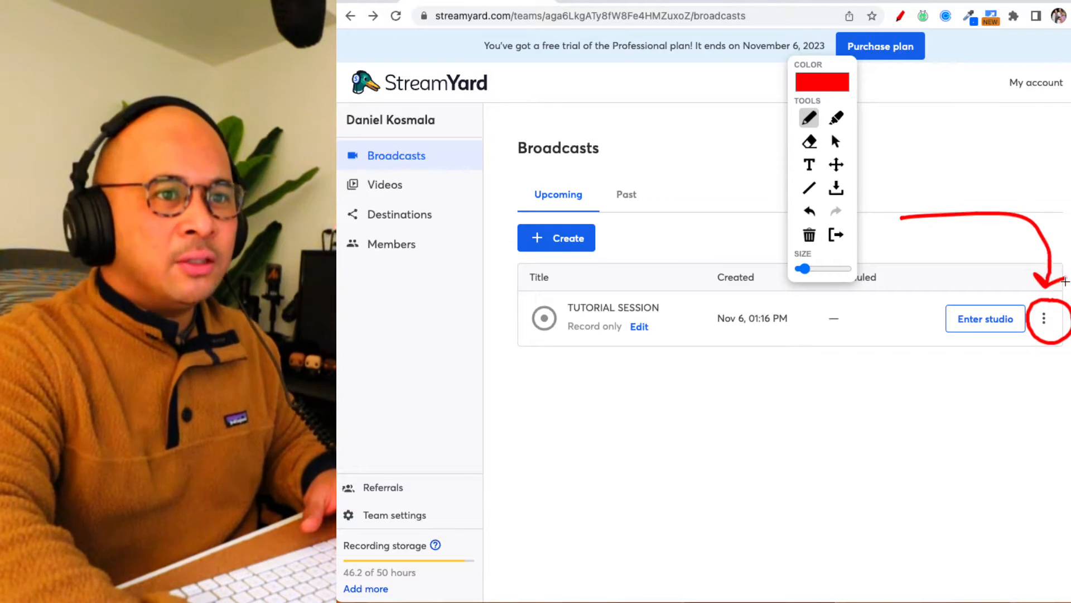
key(Escape)
click(1046, 319)
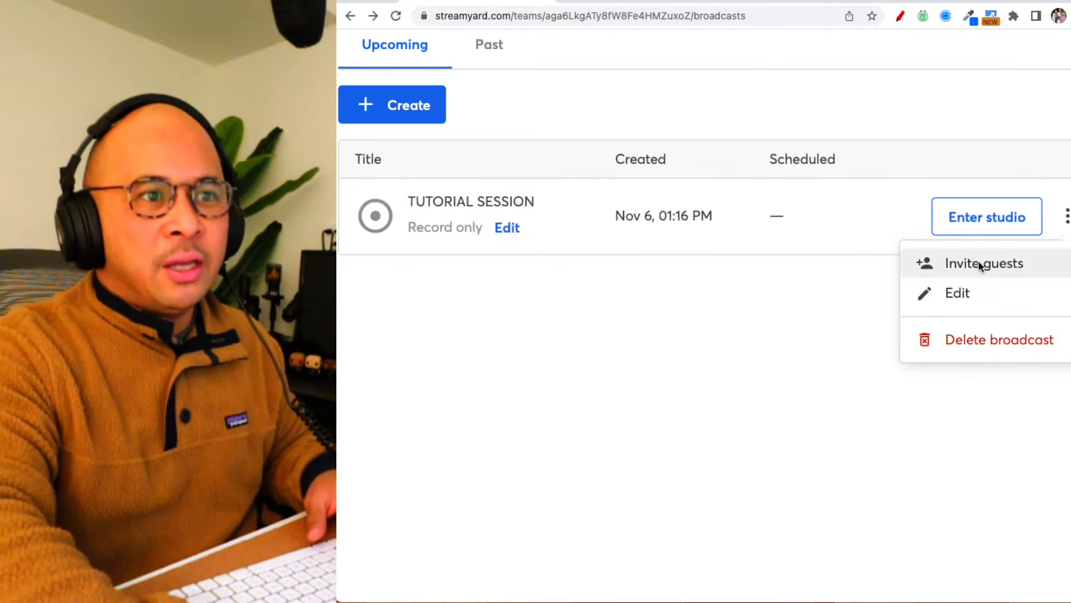
click(987, 266)
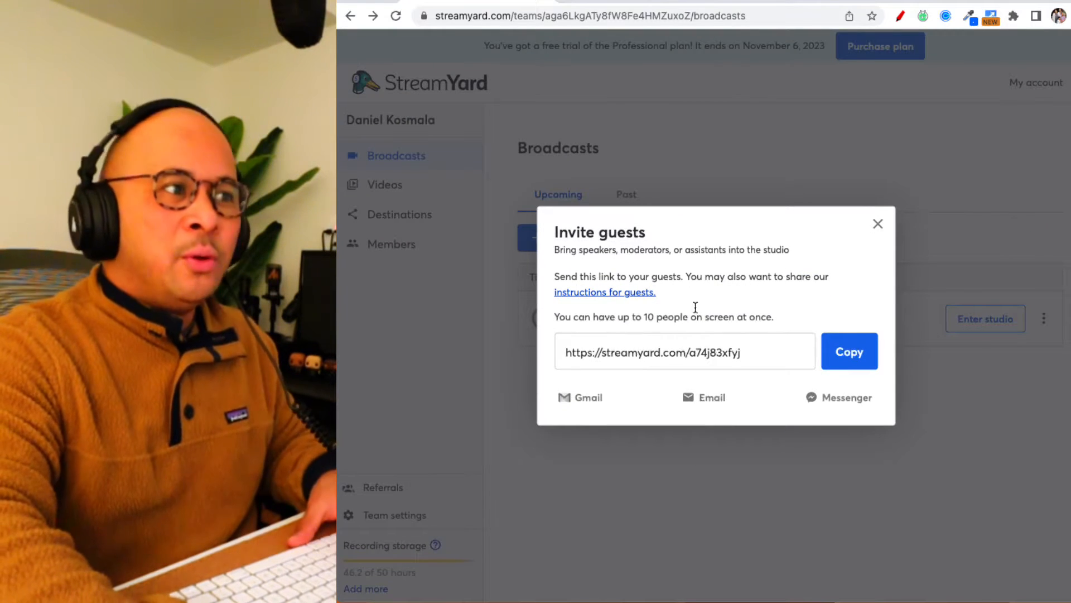
click(902, 17)
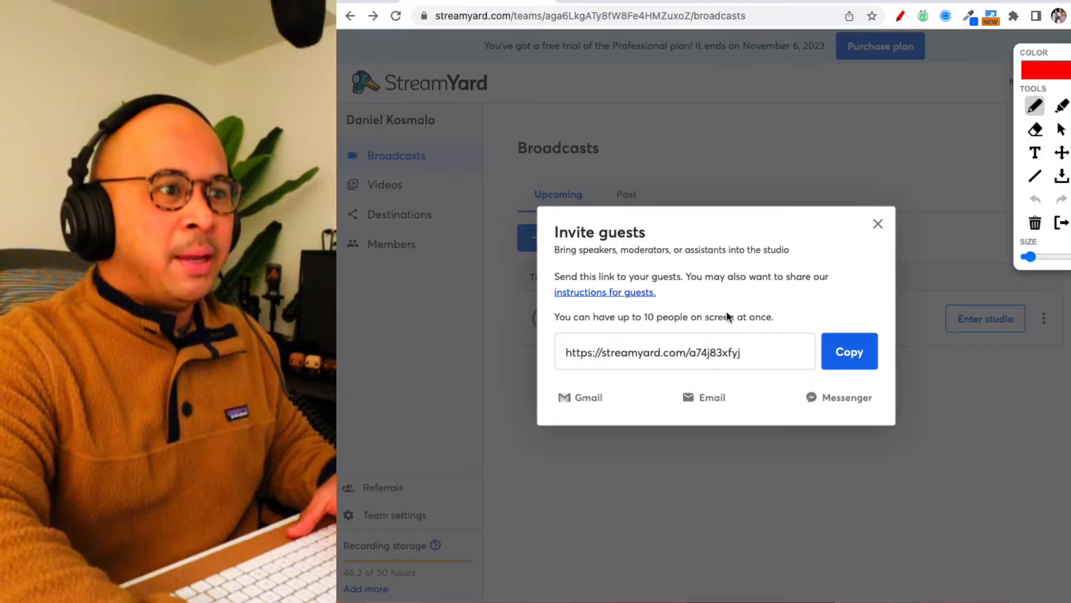
drag(768, 340, 680, 339)
mouse_move(552, 340)
mouse_down()
mouse_move(586, 368)
mouse_move(762, 355)
mouse_up()
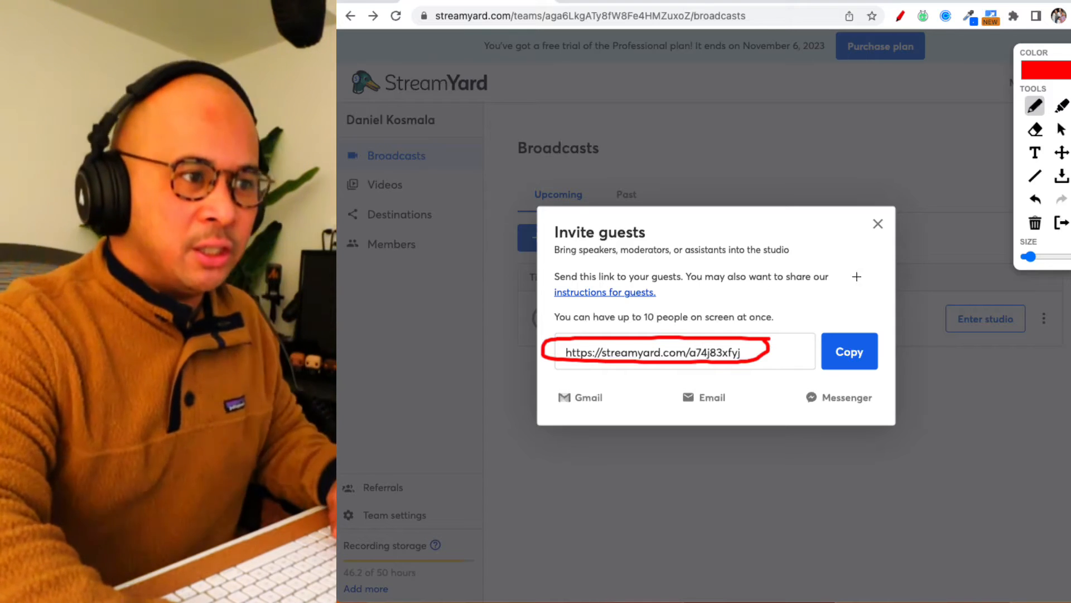
key(Escape)
click(849, 352)
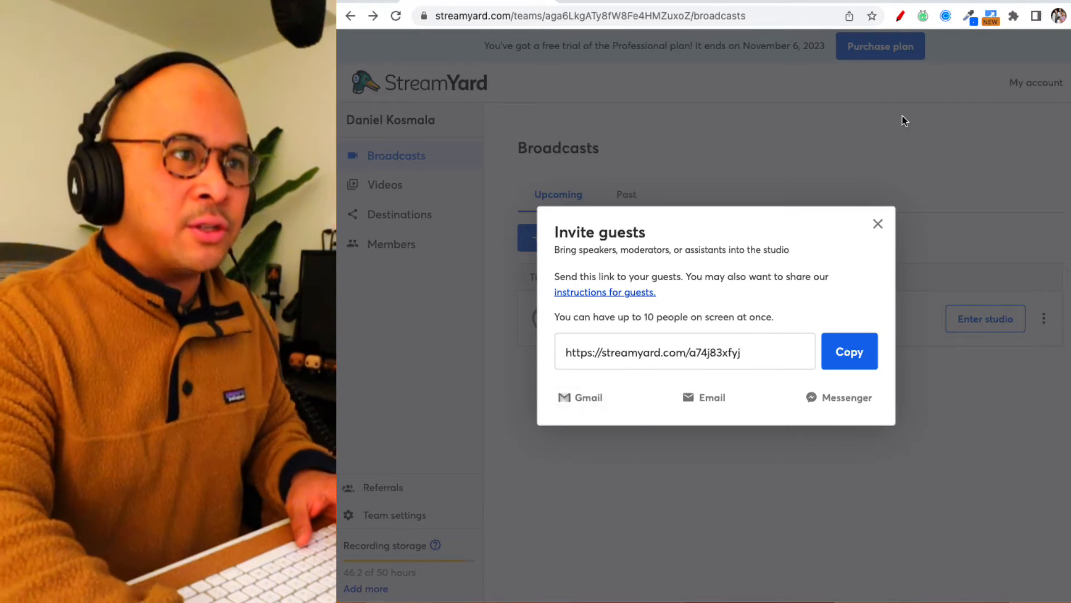
click(900, 15)
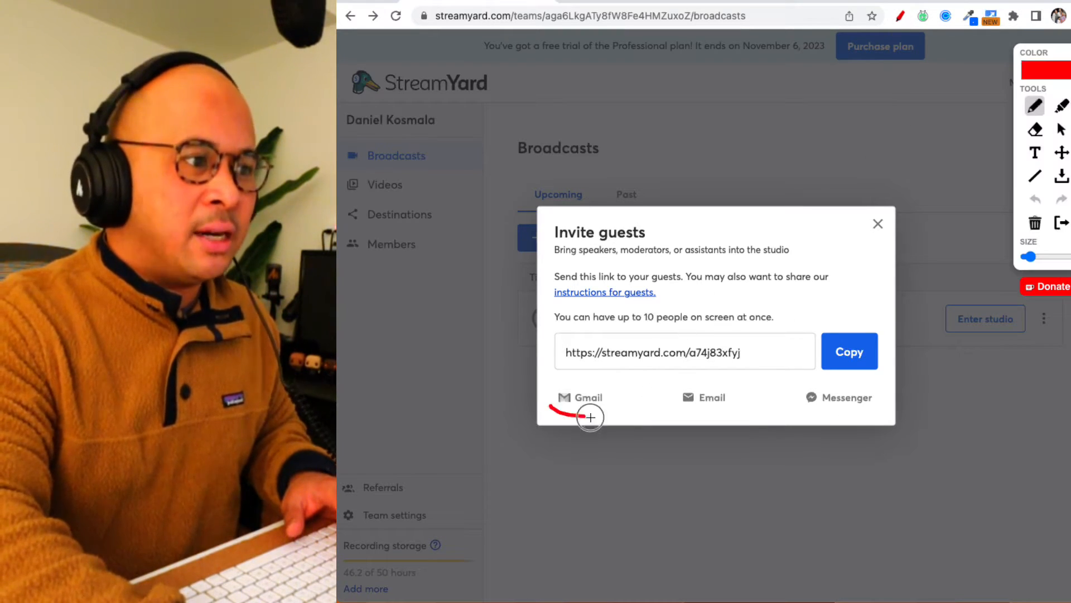
drag(568, 382, 574, 418)
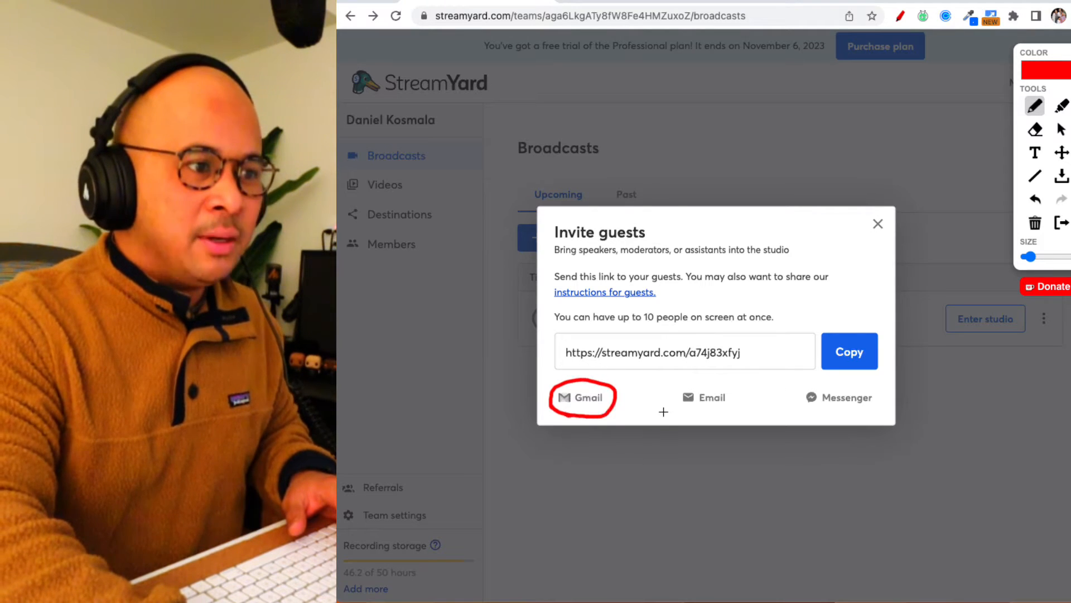
drag(664, 412, 746, 386)
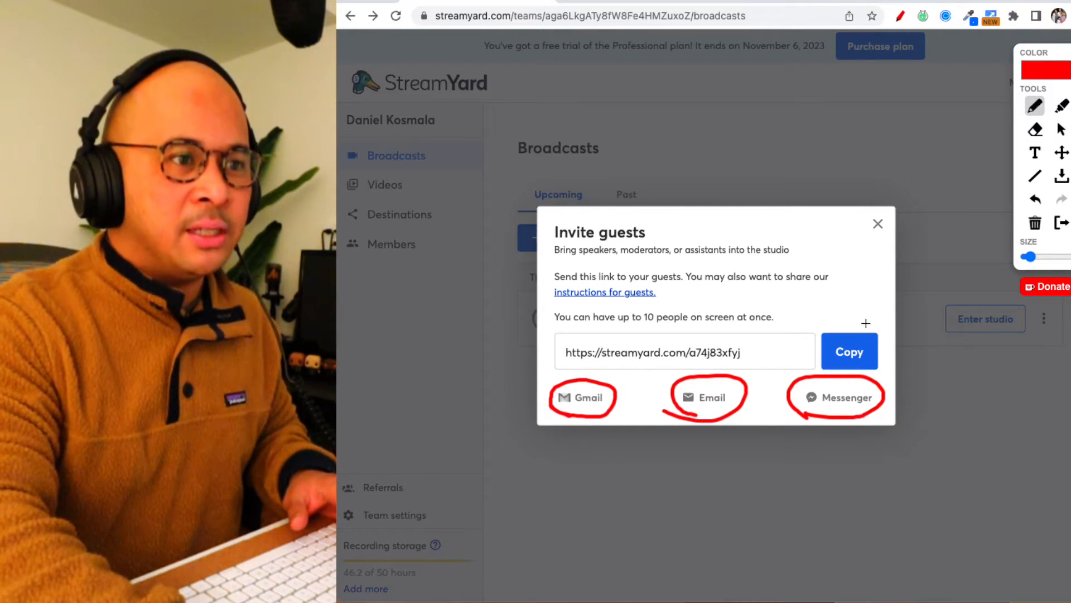
drag(835, 368, 889, 330)
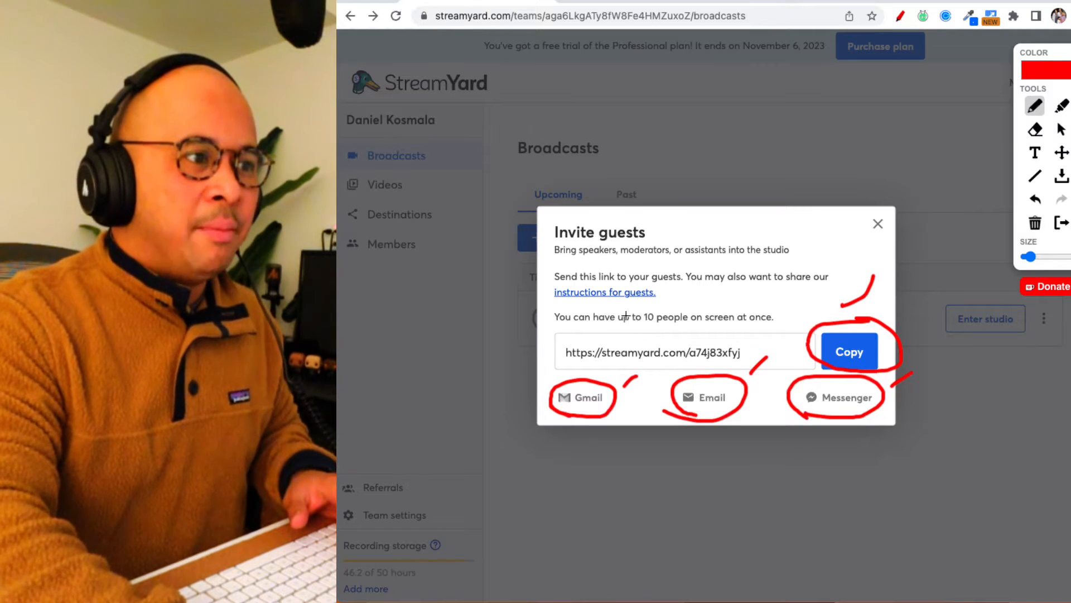
drag(550, 305, 804, 307)
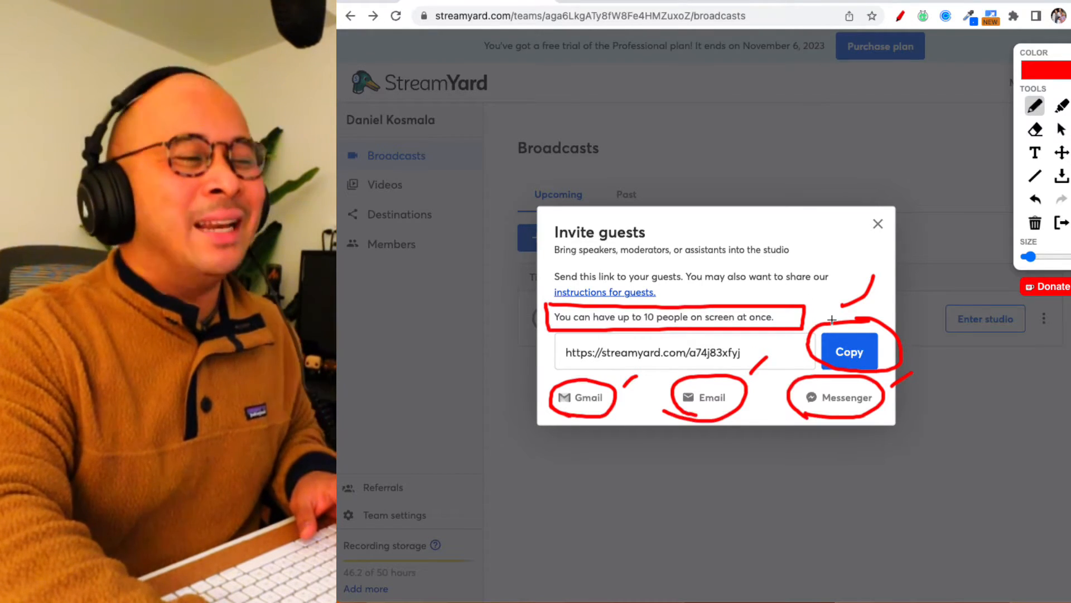
key(alt+shift+d)
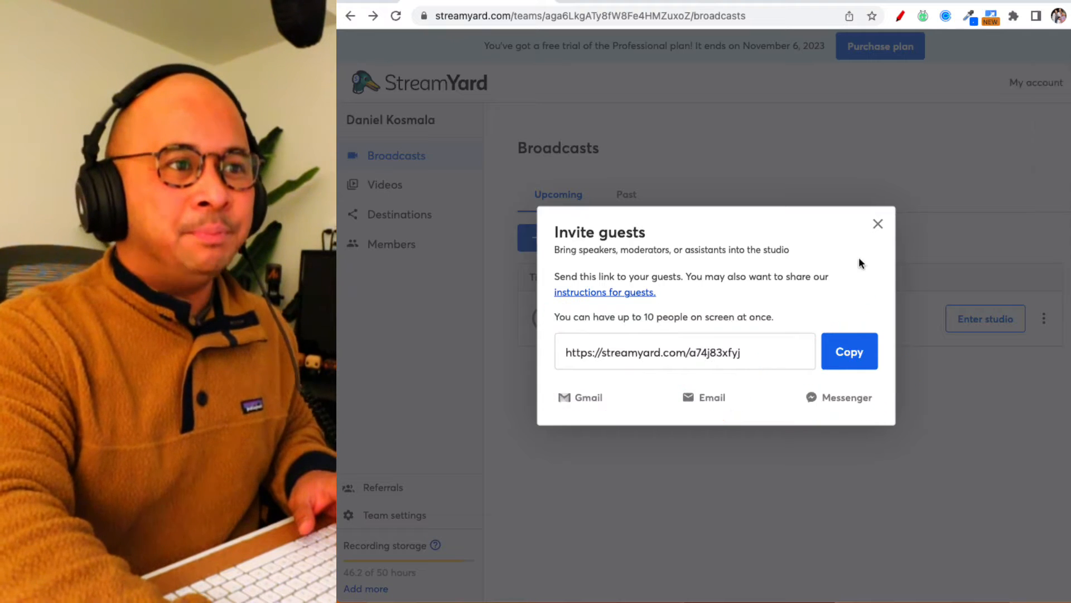
Close the invitation, enter the TUTORIAL SESSION studio with camera stopped and microphone muted
click(878, 227)
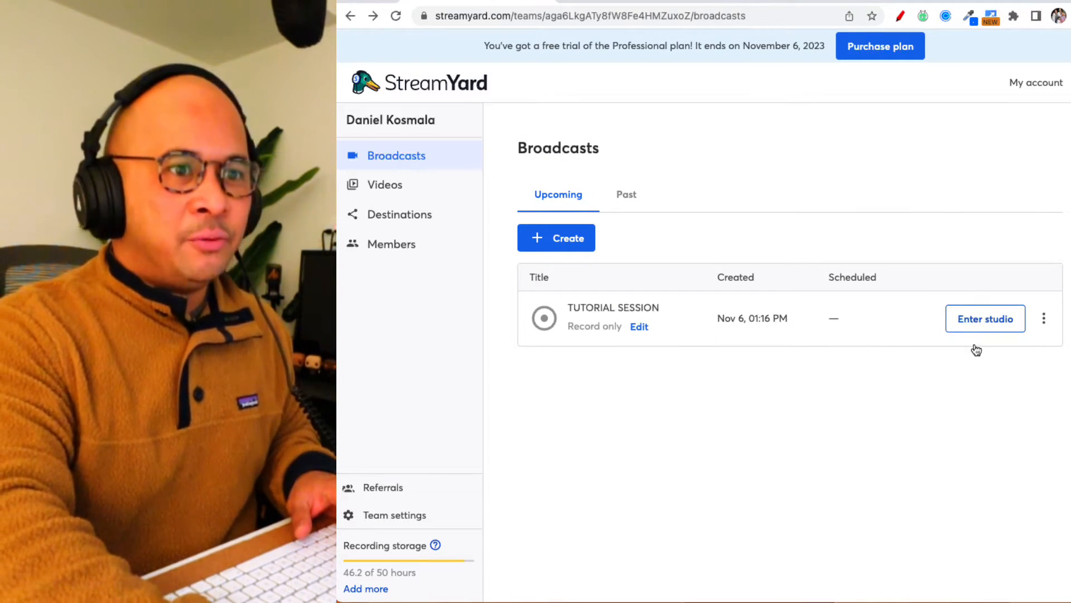
click(982, 326)
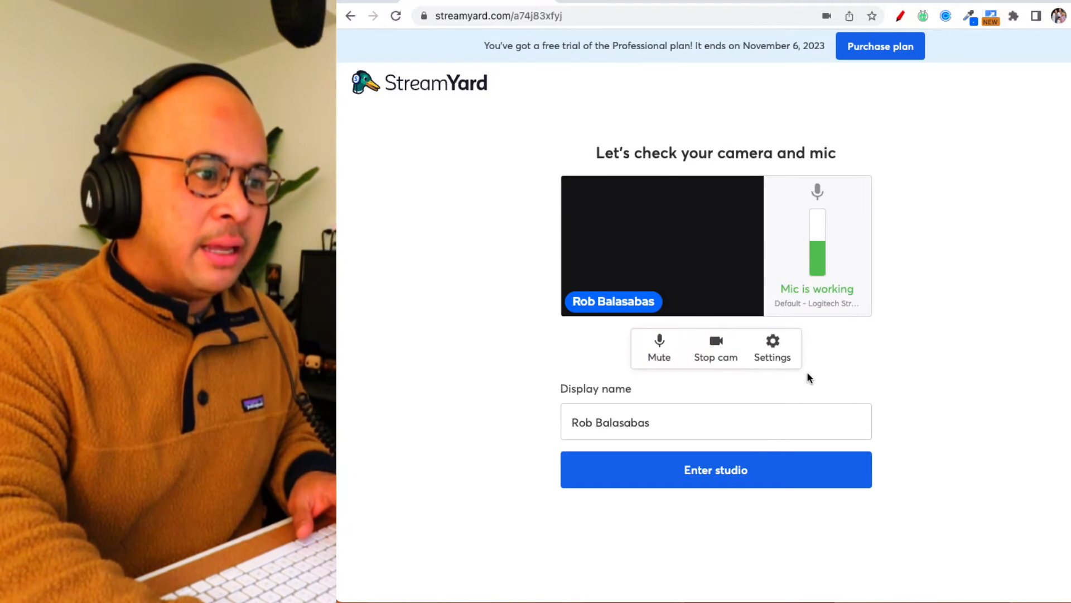
click(715, 354)
click(668, 359)
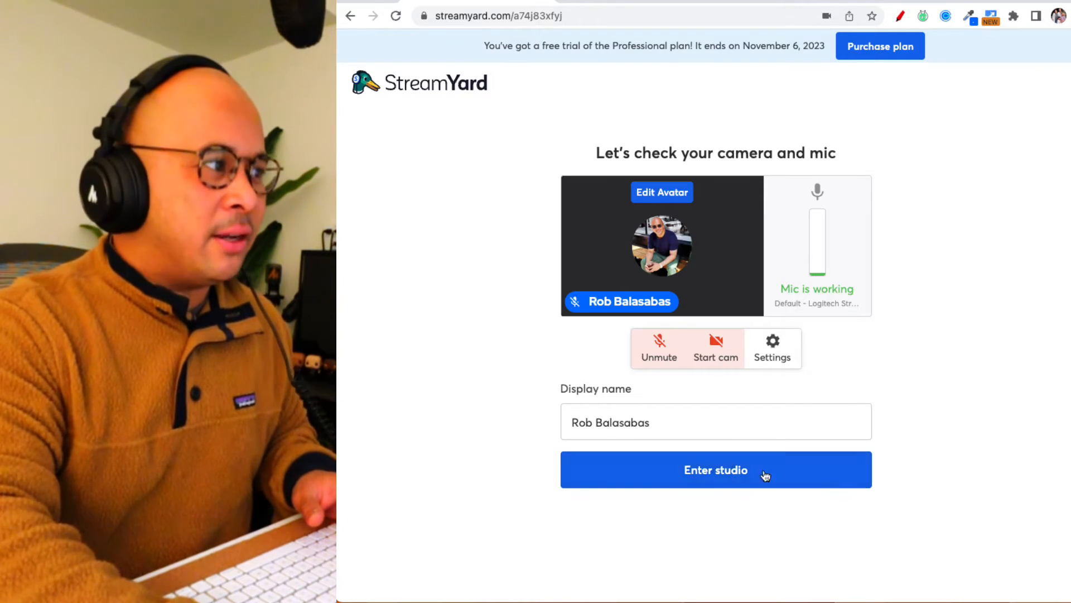
click(706, 474)
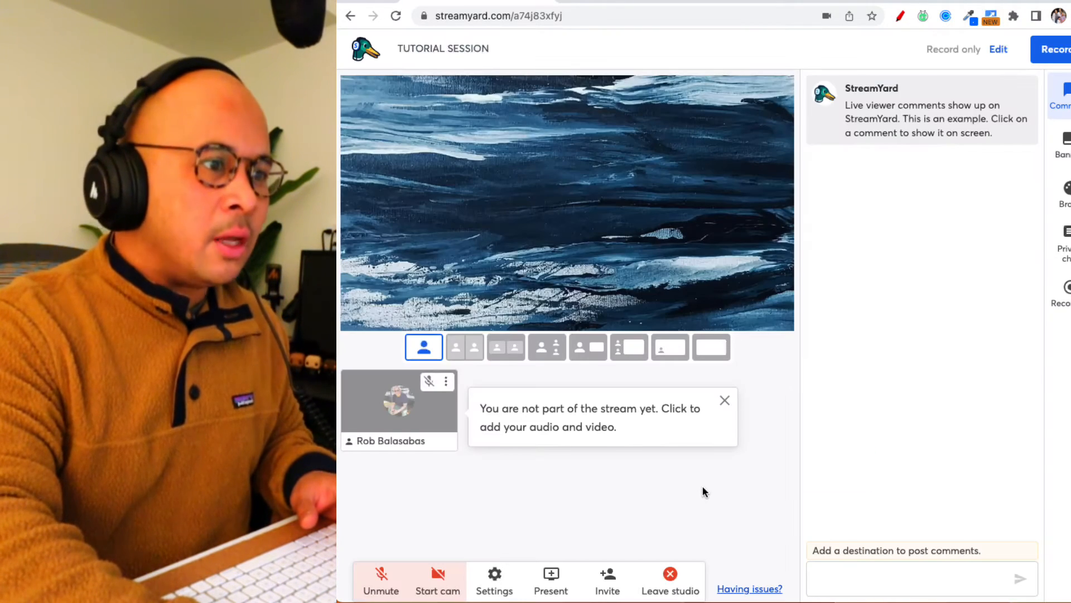
Dismiss the 'You are not part of the stream yet' notice and turn on the drawing overlay
click(726, 403)
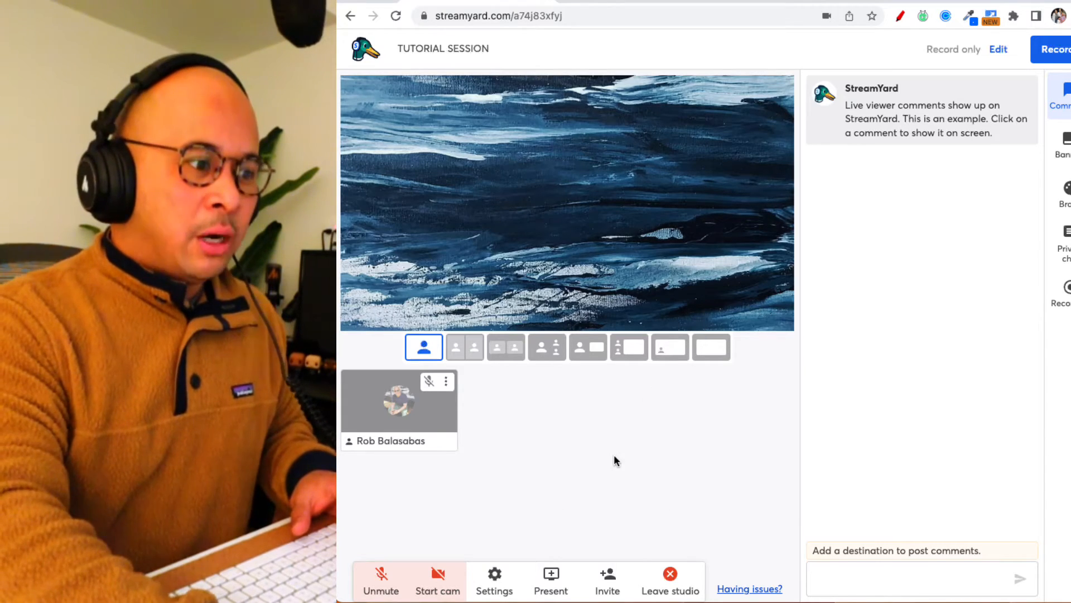
click(899, 19)
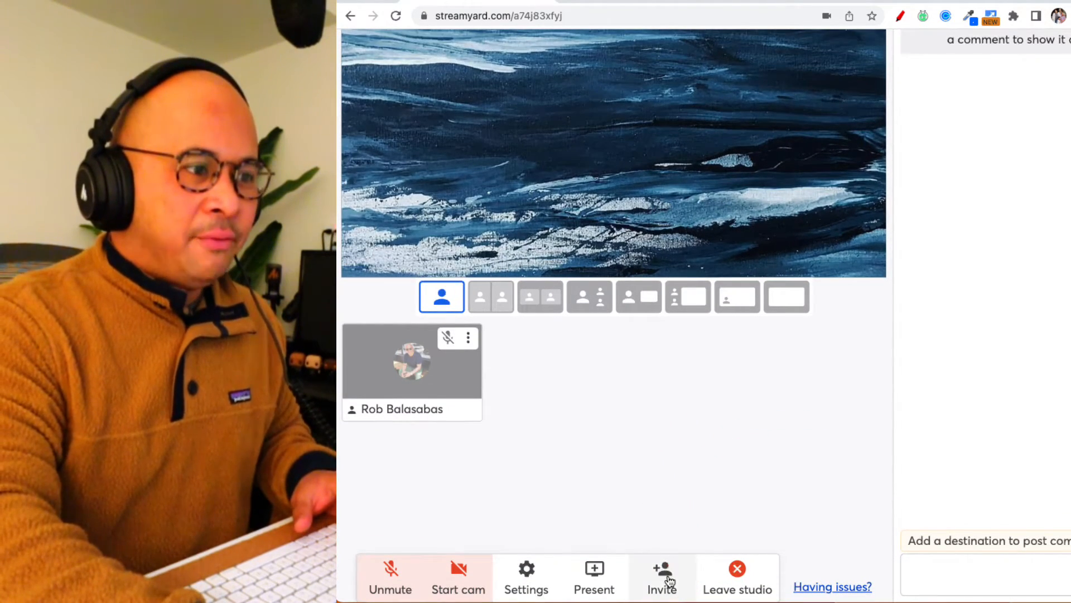
Bring up Invite guests, select the full guest link and circle the 'instructions for guests' link in red
click(662, 576)
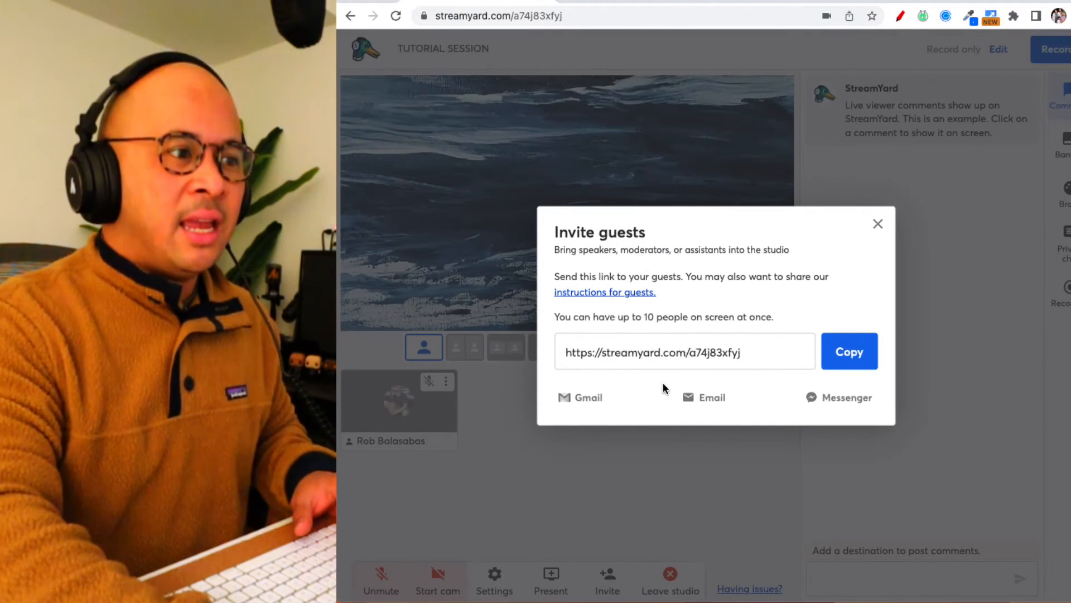
drag(741, 353, 551, 377)
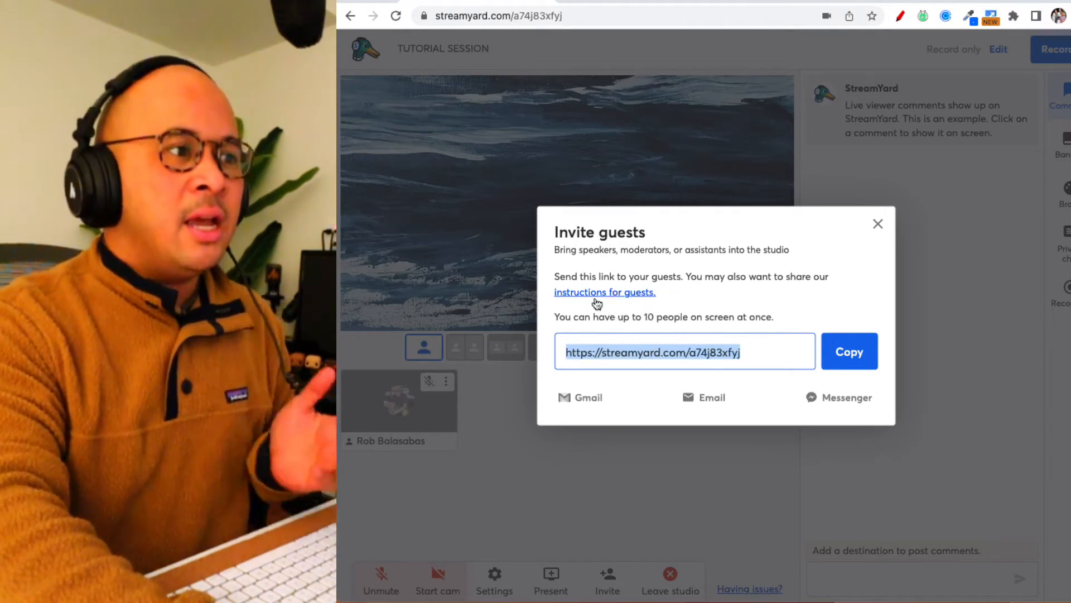
click(901, 16)
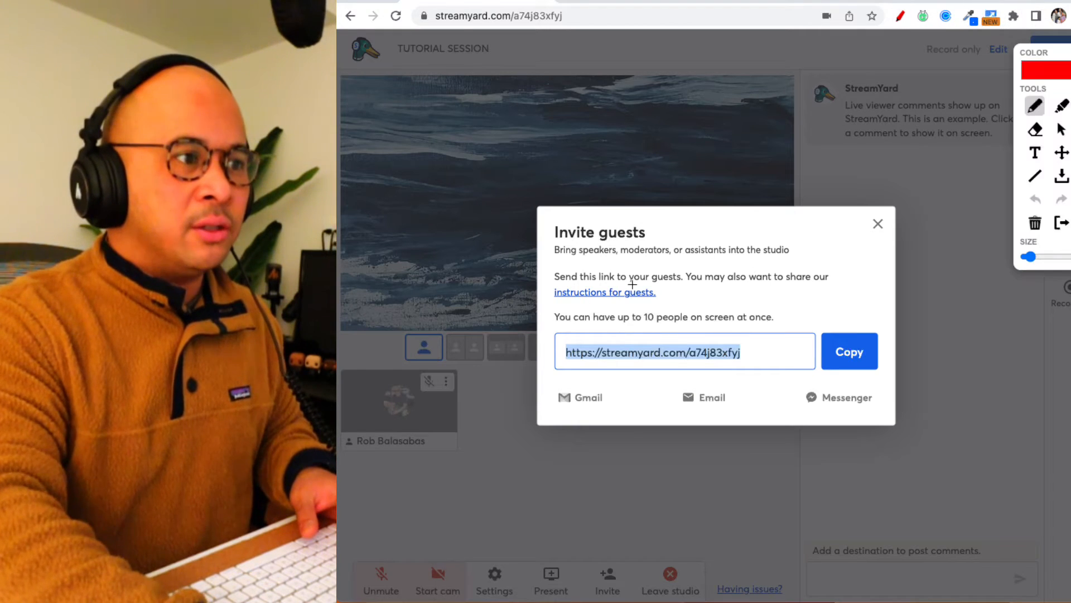
drag(539, 305, 652, 305)
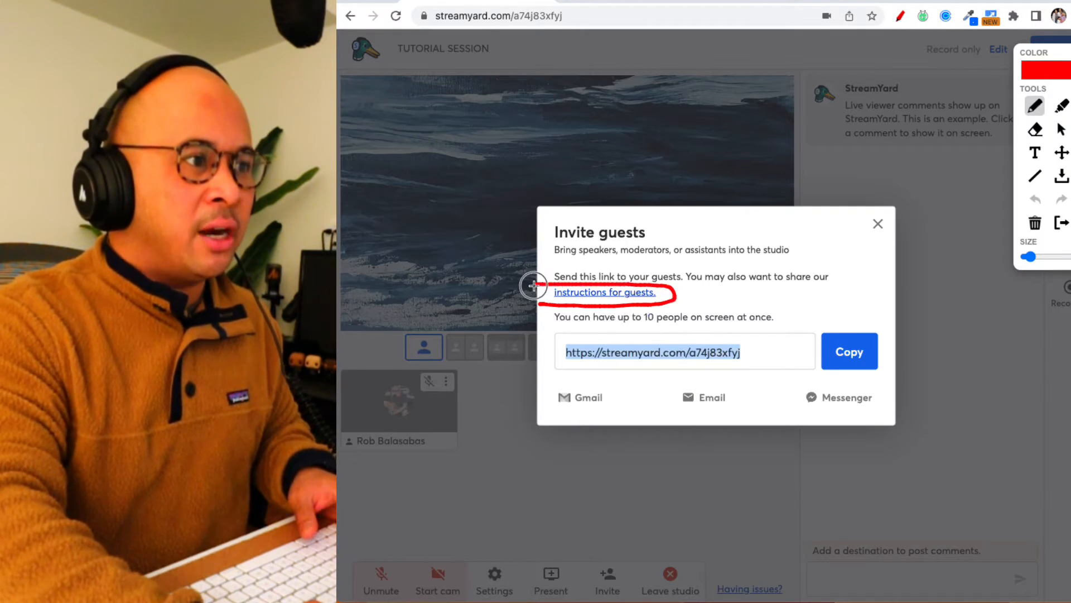
key(Escape)
Read the Guest instructions article, highlighting its heading, the follow-this-guide sentence and the Guests FAQ heading
click(581, 293)
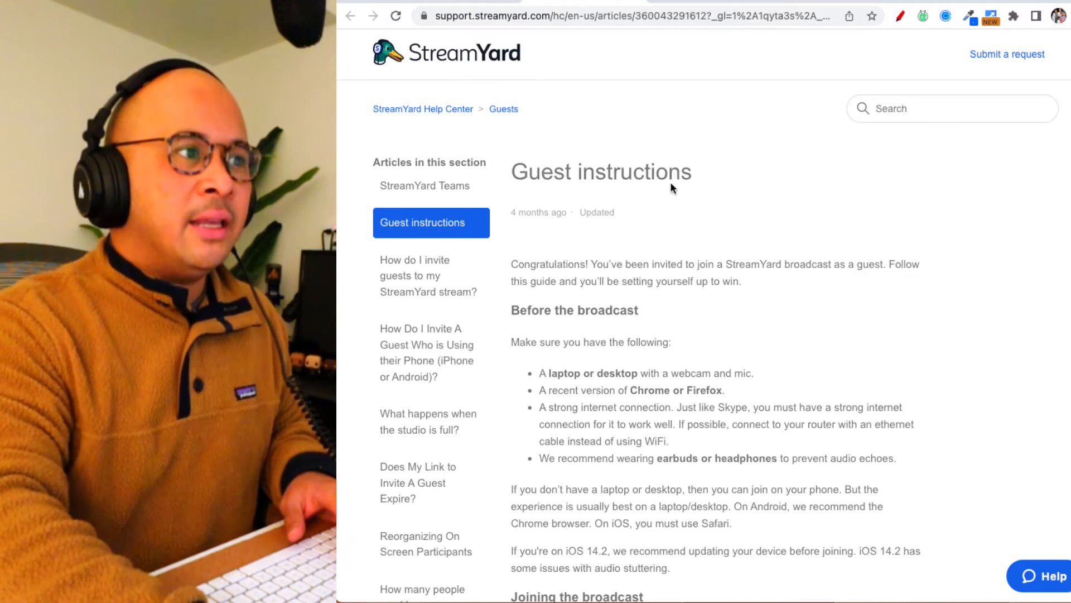
drag(512, 172, 715, 176)
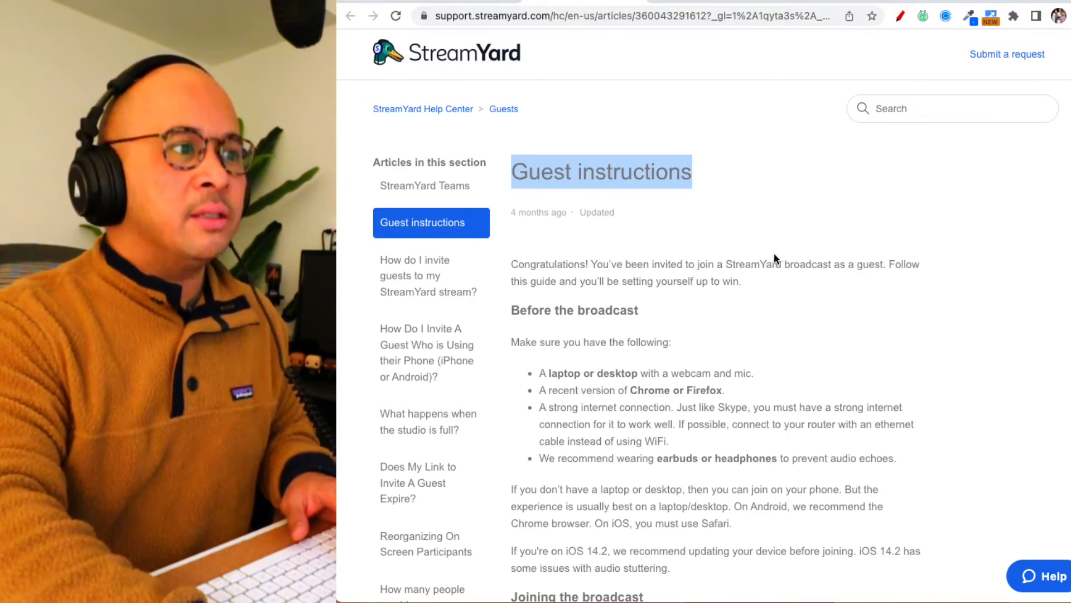
scroll(761, 247, down, 3)
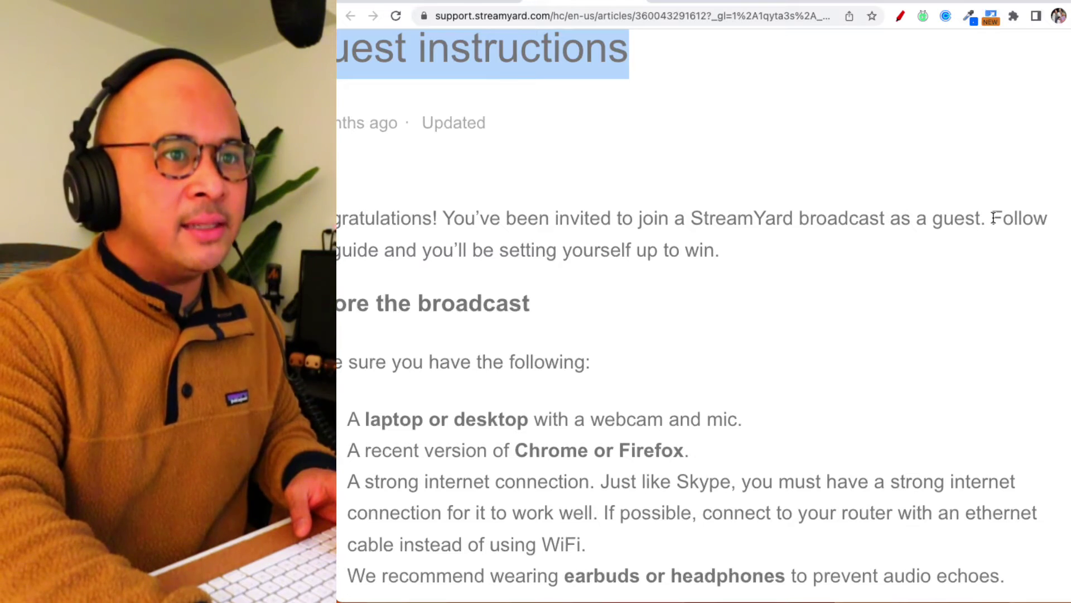
drag(991, 218, 993, 243)
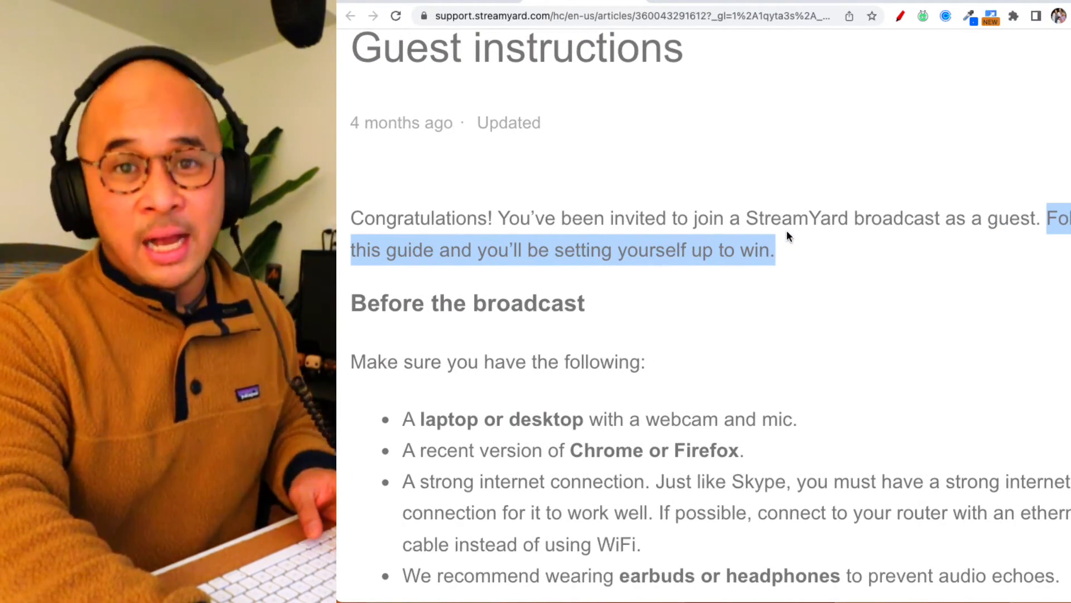
scroll(786, 231, down, 4)
scroll(785, 231, down, 4)
click(784, 233)
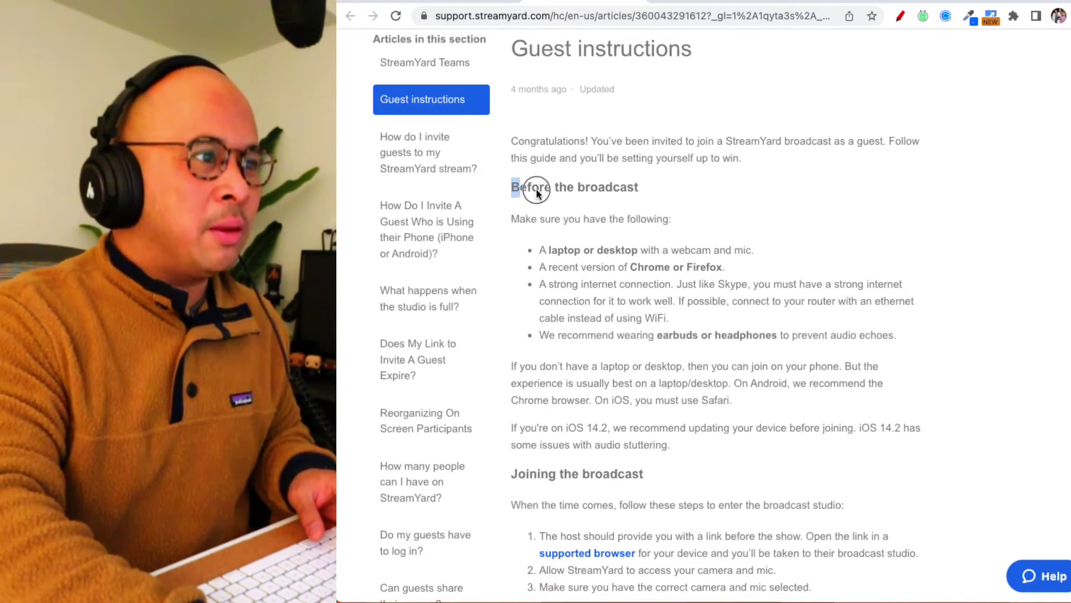
drag(511, 186, 640, 187)
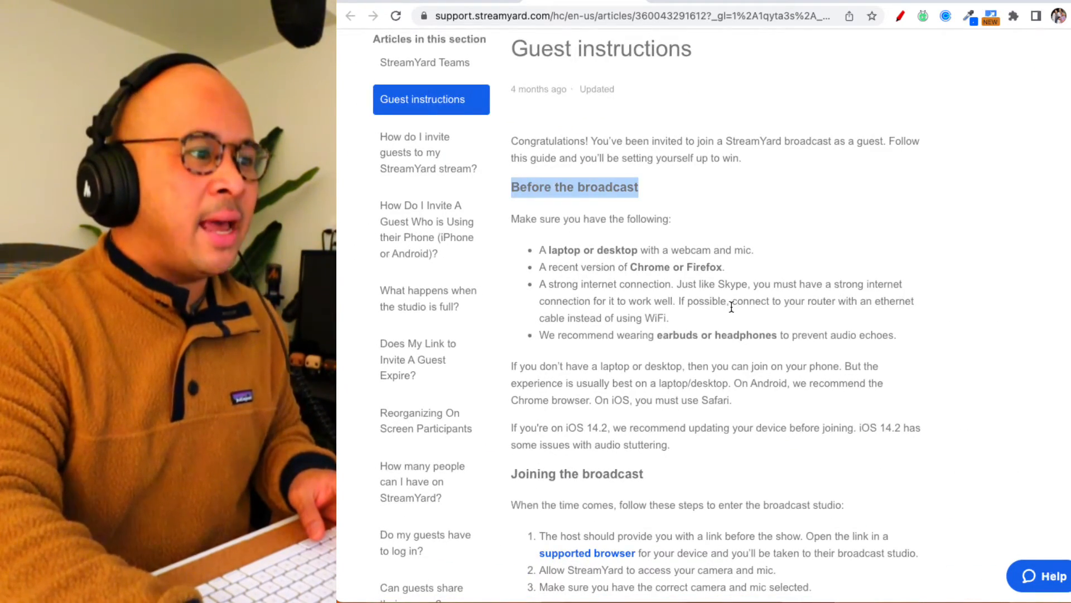
scroll(640, 251, down, 4)
drag(511, 321, 644, 322)
scroll(684, 327, down, 10)
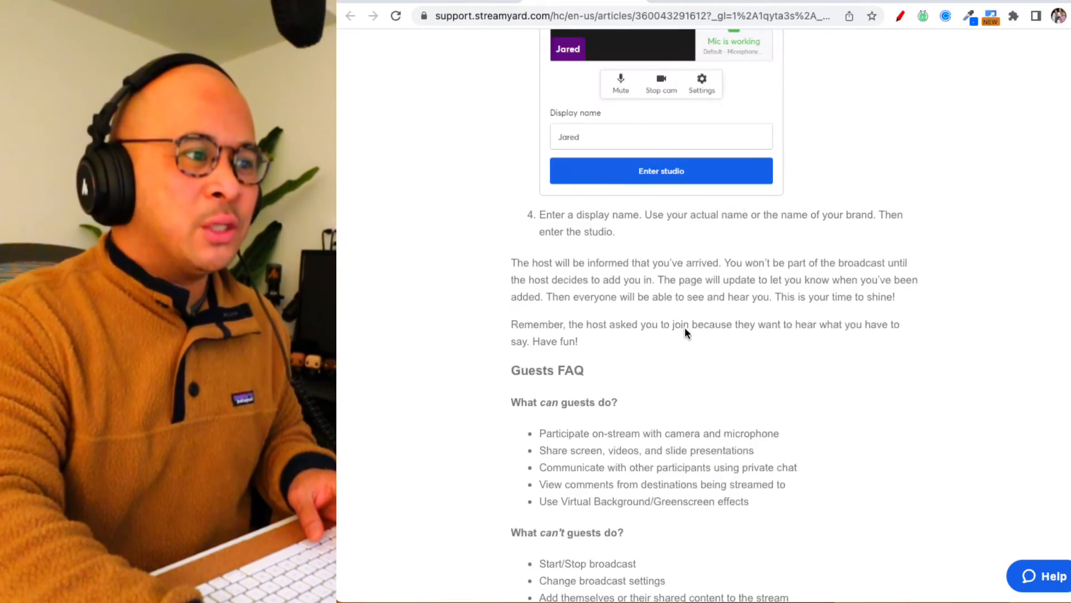
scroll(685, 327, down, 3)
drag(509, 206, 599, 211)
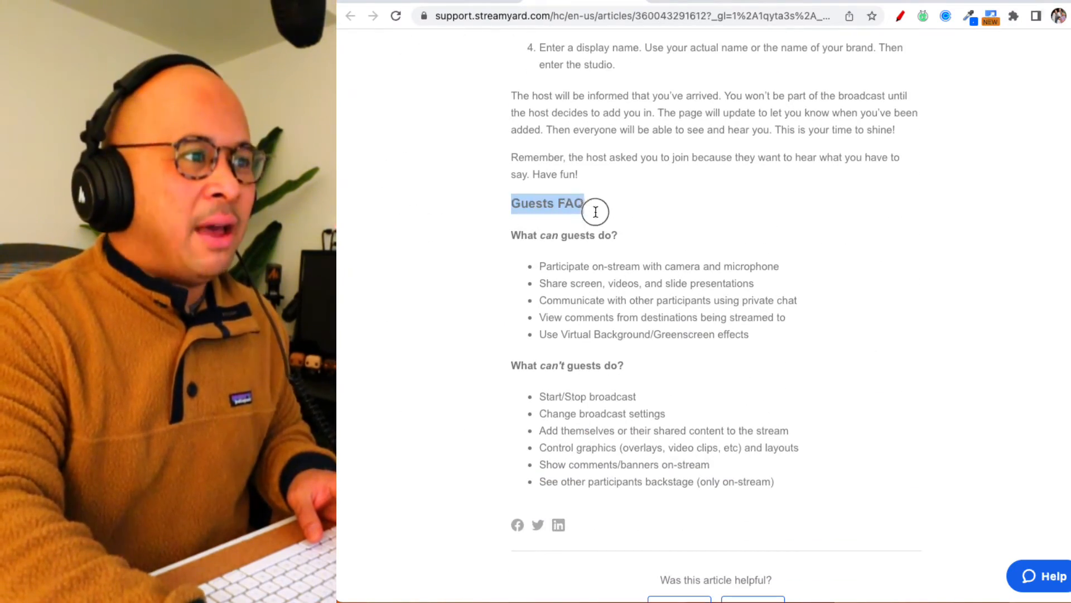
scroll(707, 271, up, 5)
scroll(707, 270, up, 5)
scroll(720, 251, up, 5)
scroll(733, 191, up, 2)
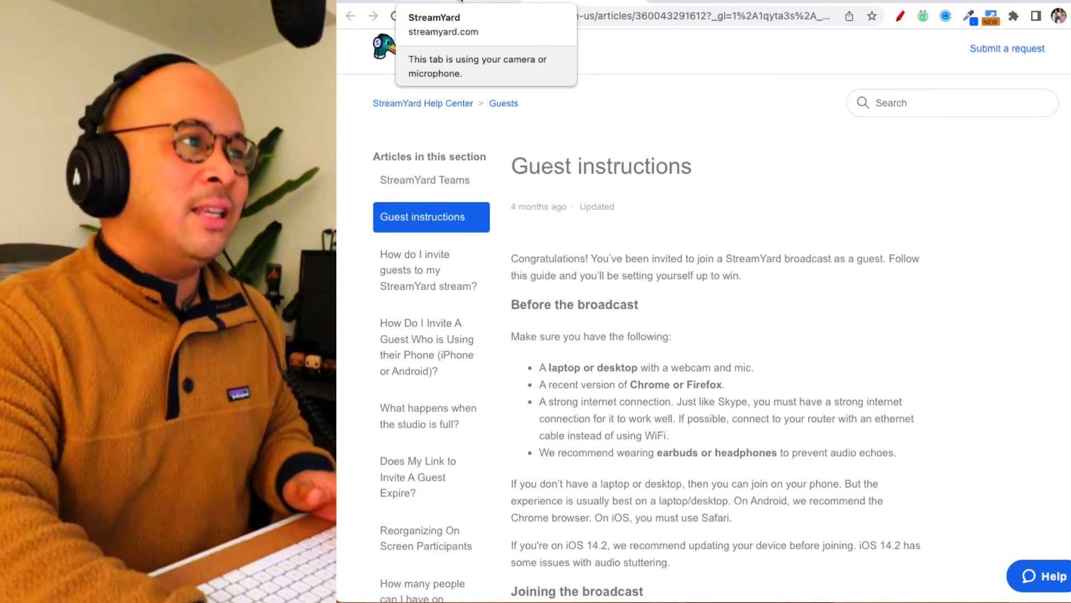
click(460, 4)
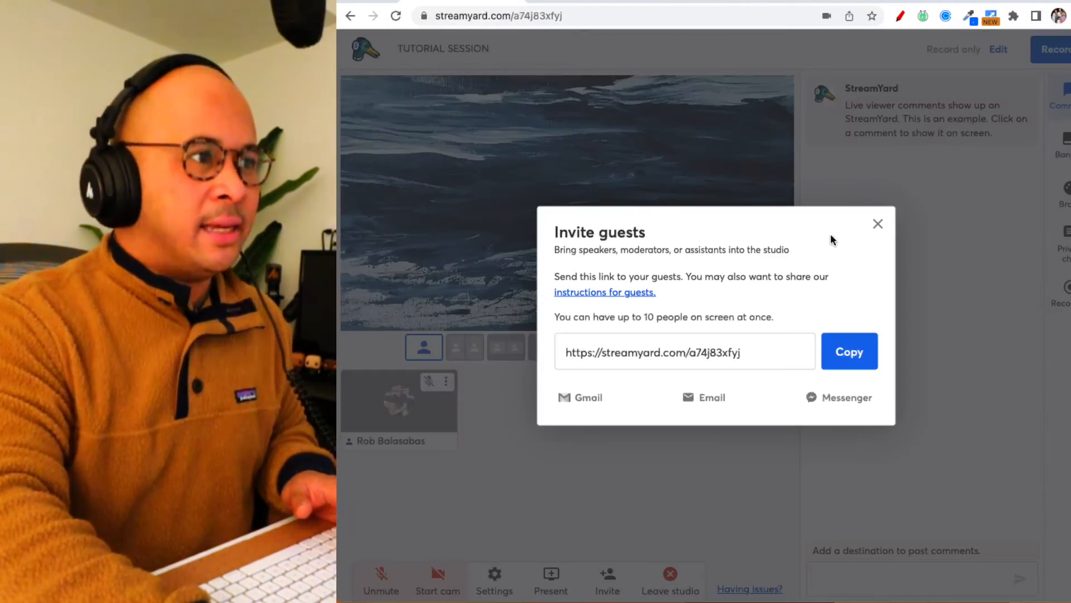